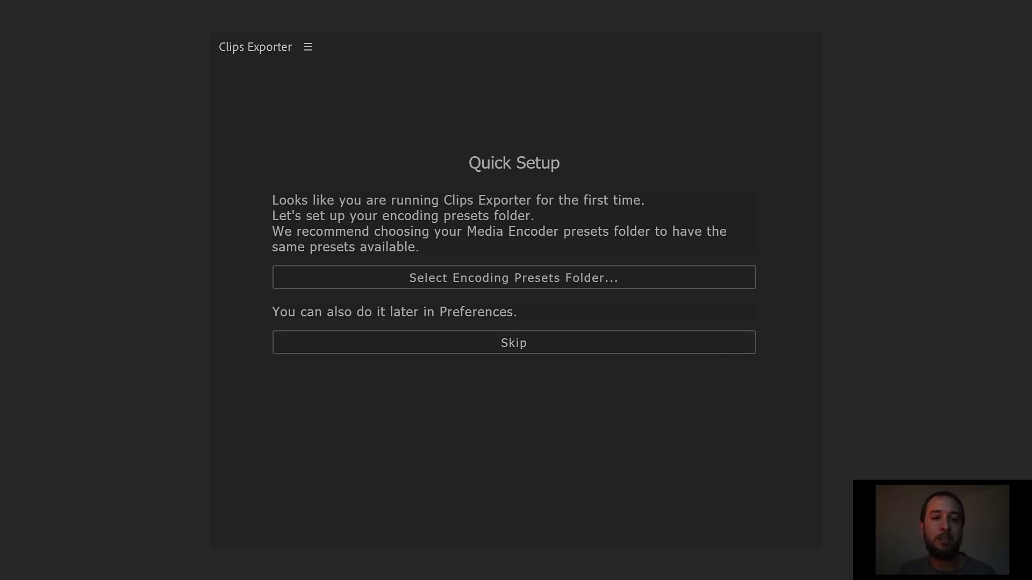
Step: Choose Documents > Adobe > Adobe Media Encoder > 14.0 > Presets as Clips Exporter's encoding presets folder
{"action": "left_click", "coordinate": [741, 281]}
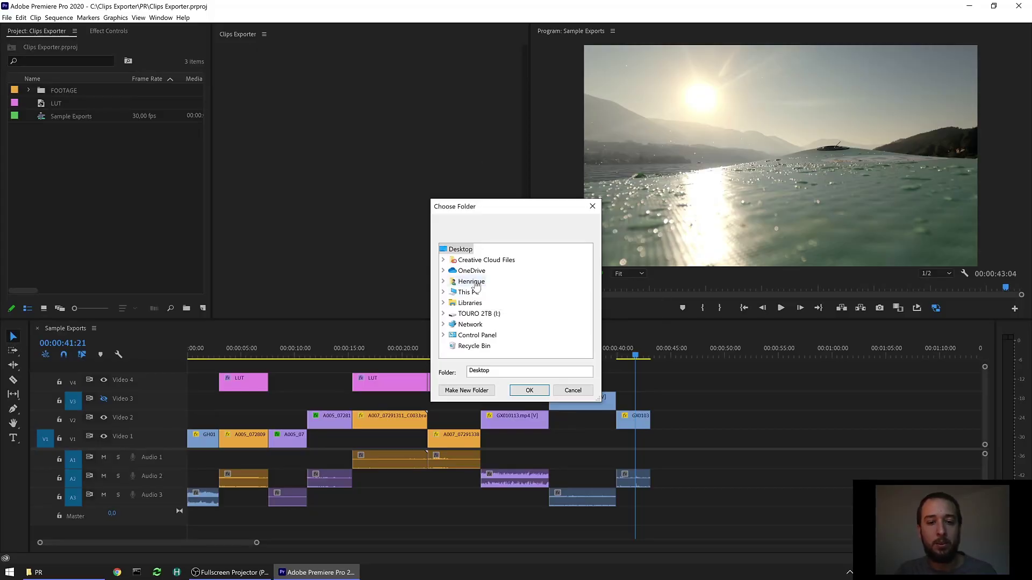
{"action": "left_click", "coordinate": [723, 542]}
{"action": "double_click", "coordinate": [477, 285]}
{"action": "double_click", "coordinate": [476, 285]}
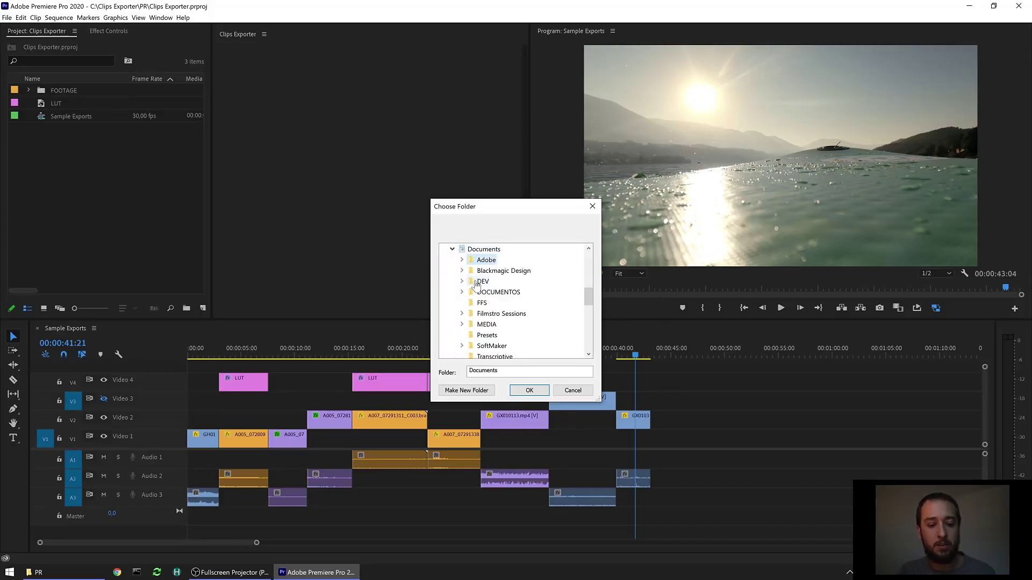
{"action": "key", "text": "Right"}
{"action": "key", "text": "Right"}
{"action": "key", "text": "Right"}
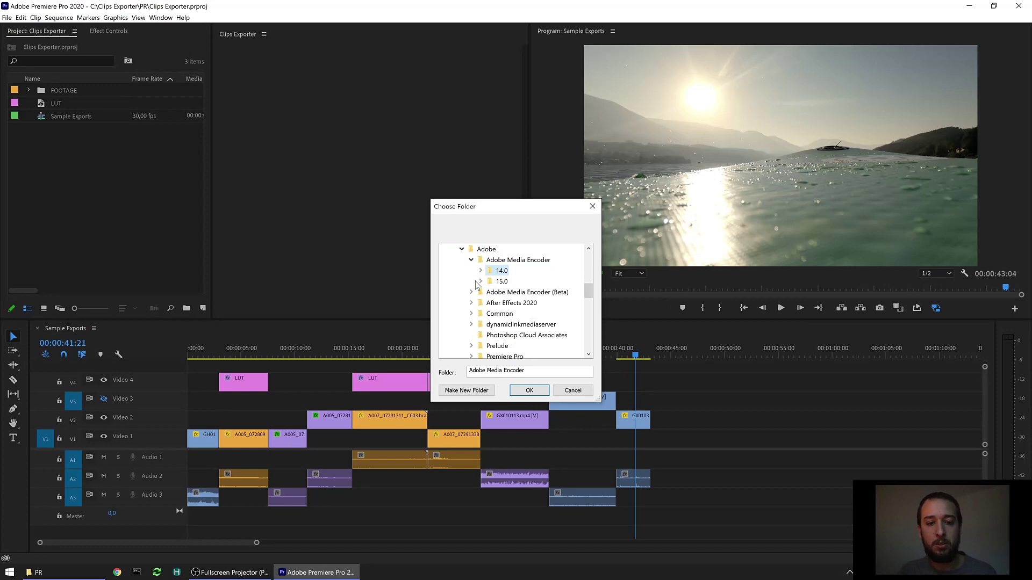
{"action": "key", "text": "Down"}
{"action": "key", "text": "Down"}
{"action": "key", "text": "Down"}
{"action": "key", "text": "Down"}
{"action": "key", "text": "Down"}
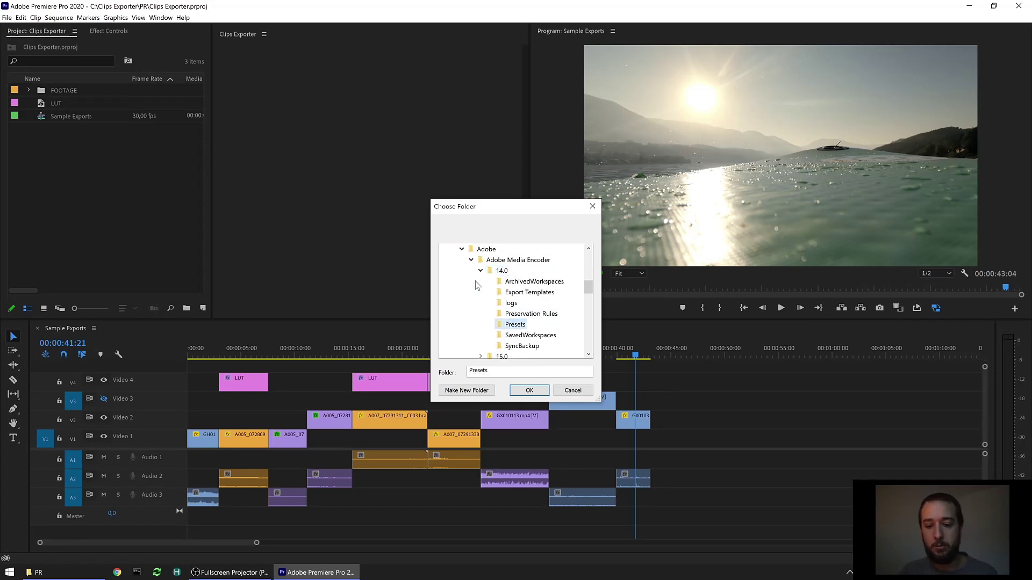
{"action": "key", "text": "Return"}
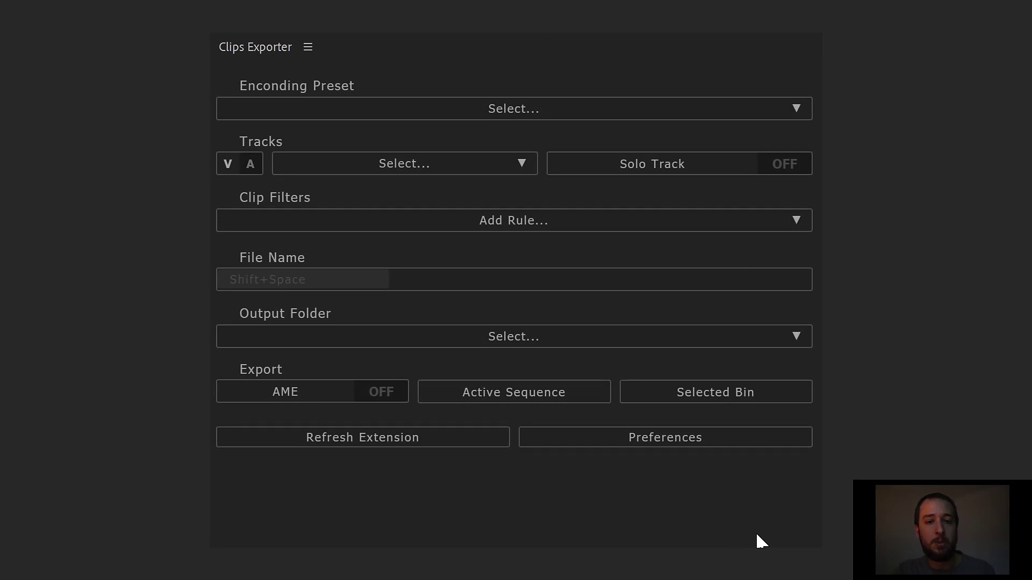
Step: Pick ProRes 422 LT from the Clips Exporter encoding preset list
{"action": "left_click", "coordinate": [788, 114]}
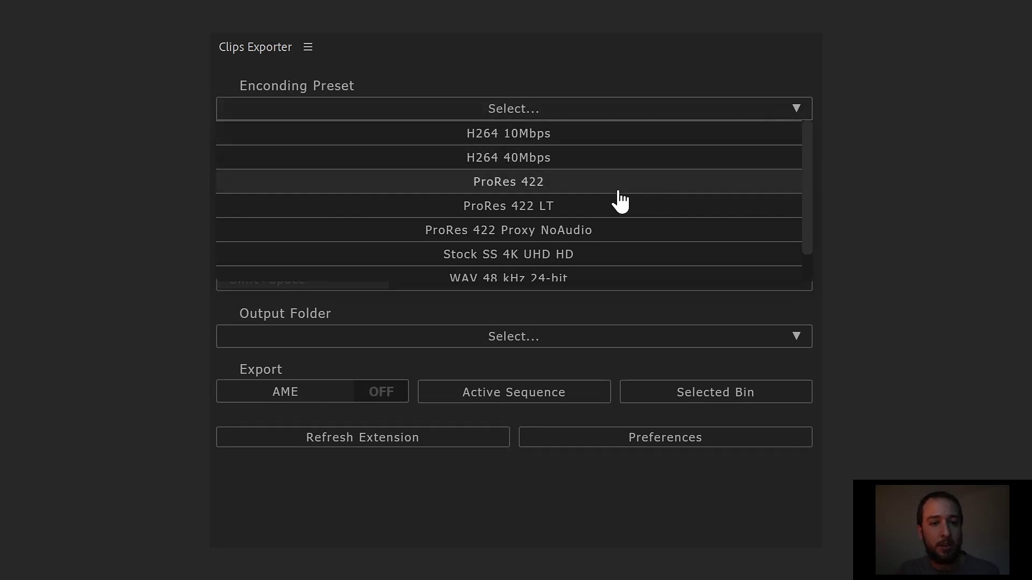
{"action": "left_click", "coordinate": [559, 211]}
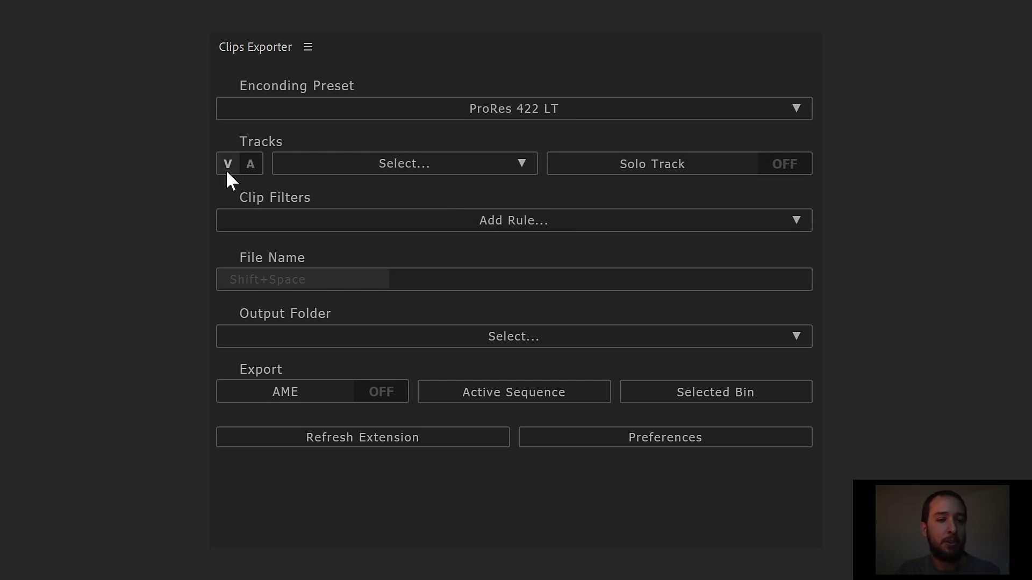
Step: Set Tracks to All Visible and switch the Solo Track toggle on
{"action": "left_click", "coordinate": [367, 163]}
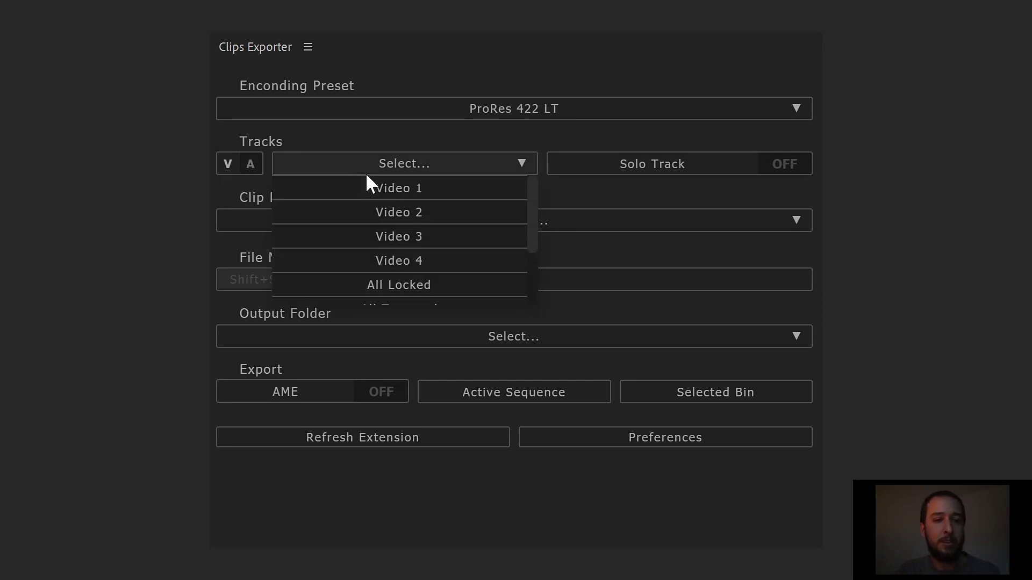
{"action": "scroll", "coordinate": [503, 243], "scroll_direction": "down", "scroll_amount": 2}
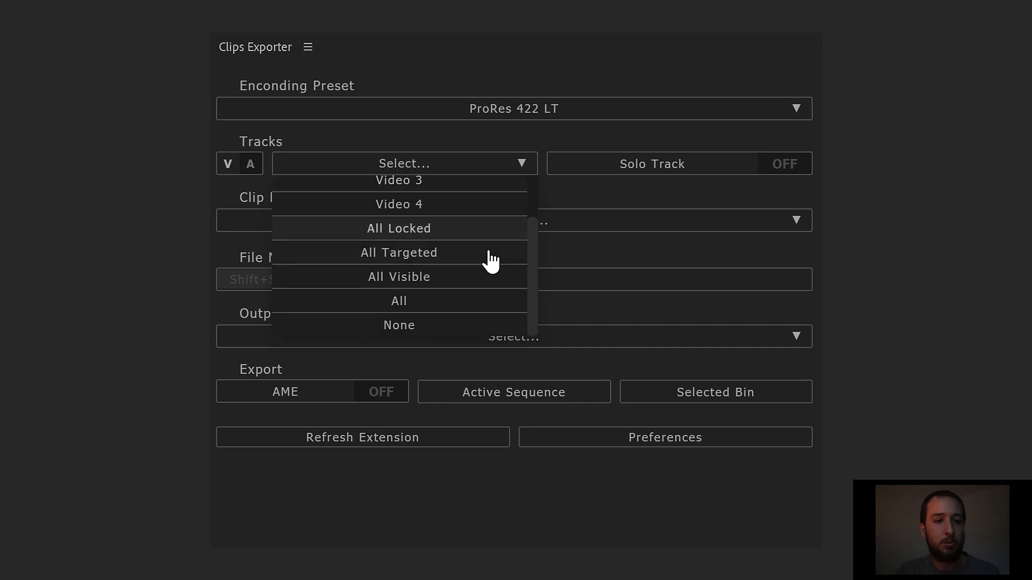
{"action": "left_click", "coordinate": [475, 283]}
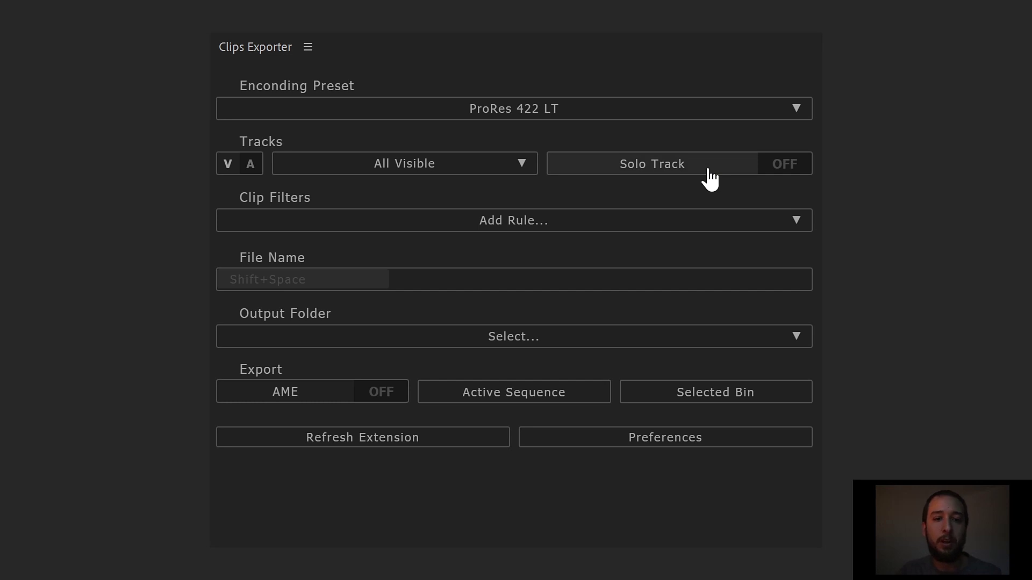
{"action": "left_click", "coordinate": [710, 179]}
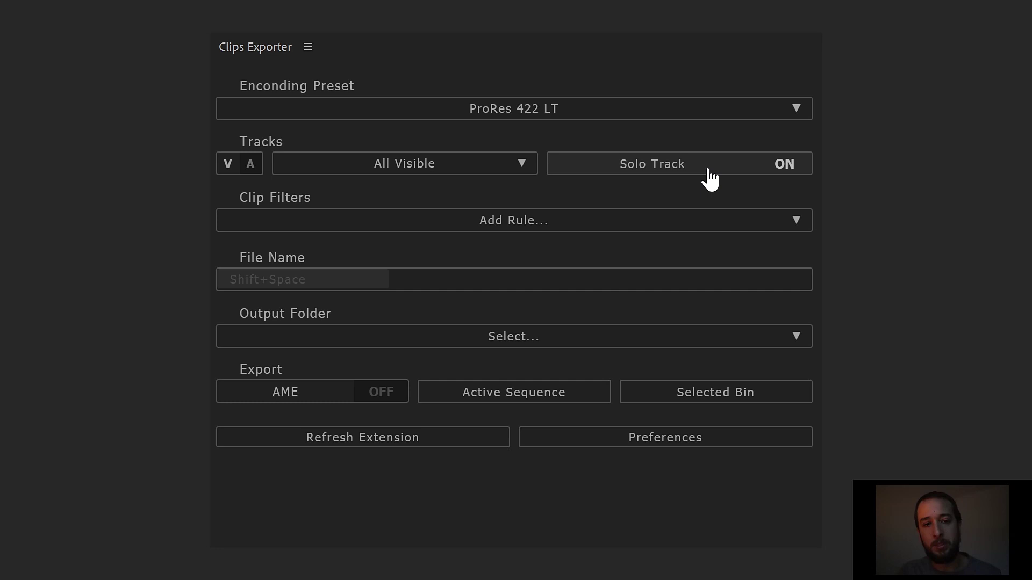
Step: Add the 'Clip is selected' and 'Ignore adjustment layers' clip filter rules
{"action": "left_click", "coordinate": [600, 225]}
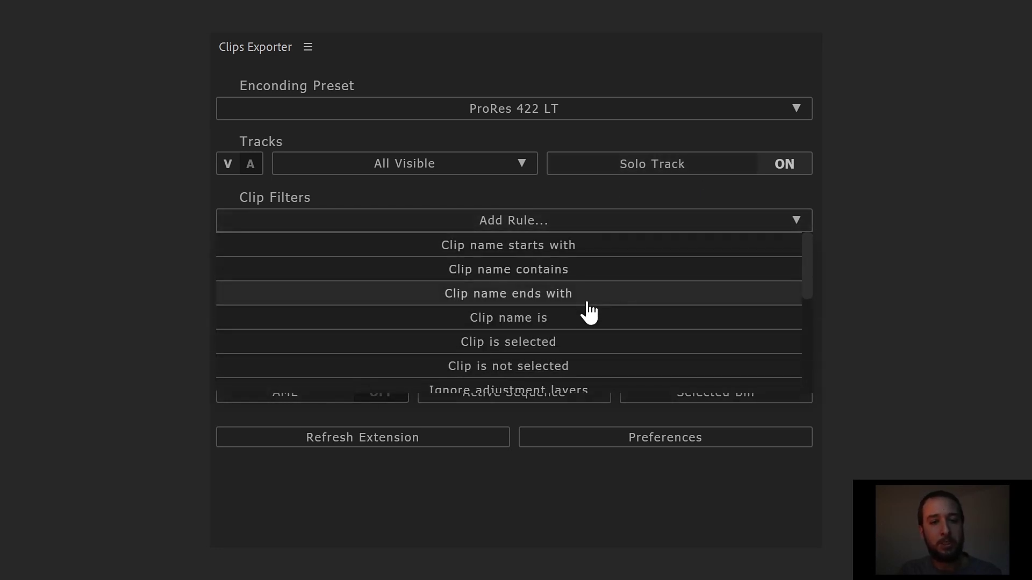
{"action": "left_click", "coordinate": [567, 344]}
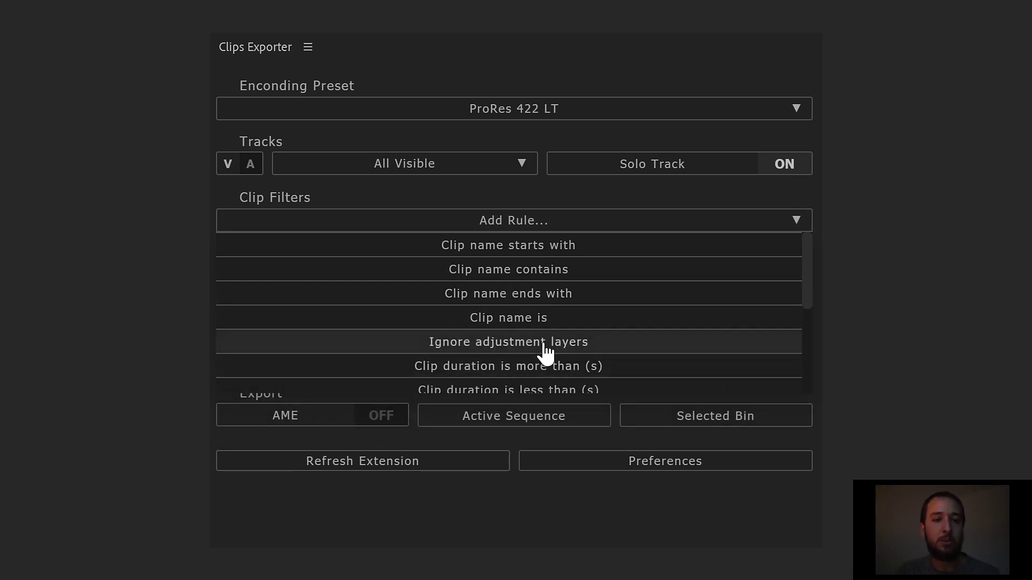
{"action": "left_click", "coordinate": [546, 346]}
{"action": "left_click", "coordinate": [581, 219]}
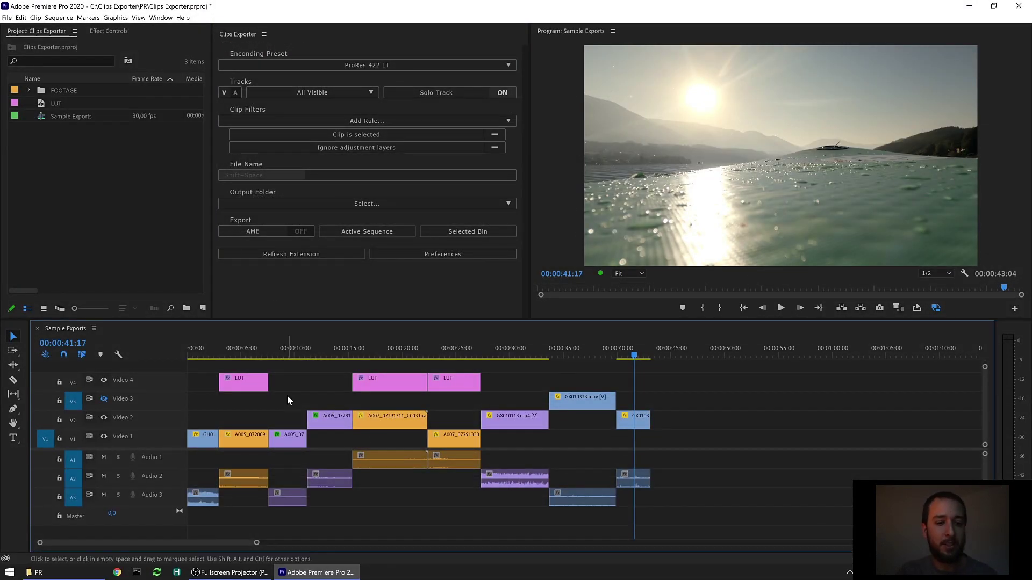
Step: Marquee-select two video clips with audio, the middle LUT clip, and GX010123.mov in the timeline
{"action": "left_click_drag", "start_coordinate": [288, 398], "coordinate": [327, 442]}
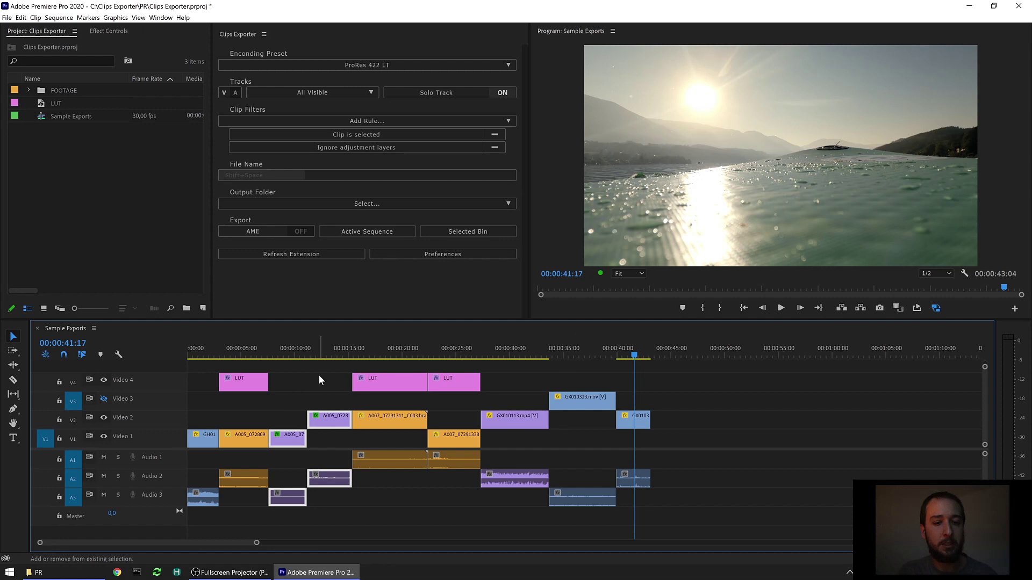
{"action": "left_click_drag", "start_coordinate": [318, 375], "coordinate": [371, 394]}
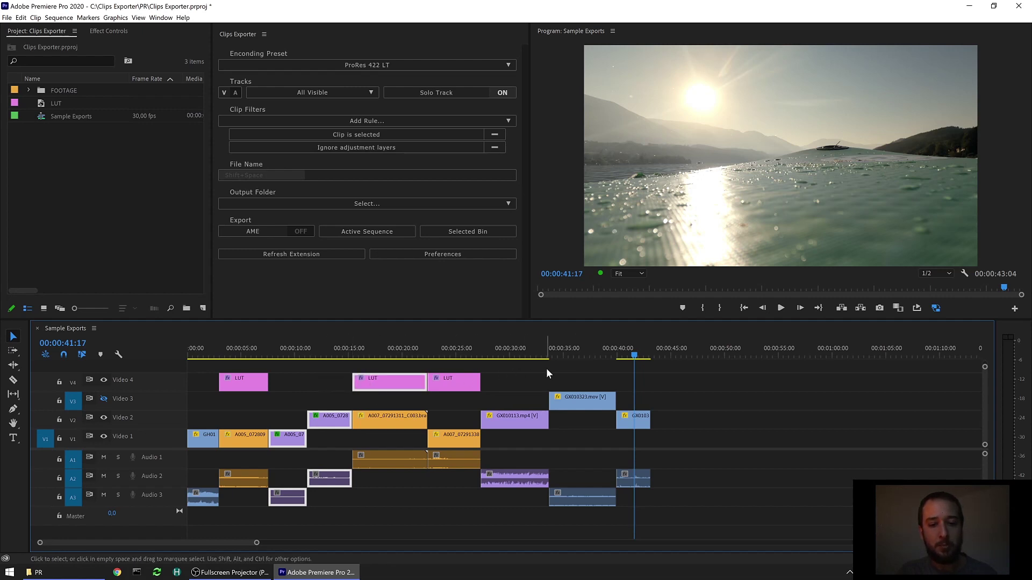
{"action": "left_click_drag", "start_coordinate": [546, 369], "coordinate": [563, 395]}
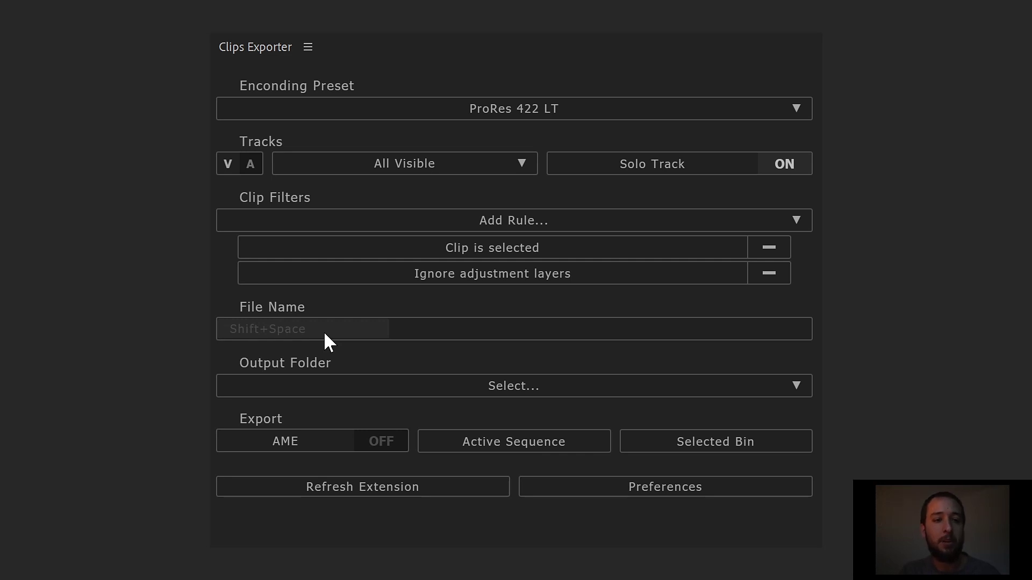
Step: Build the file name as Clip Name _ Sequence Name _ using tokens and underscore separators
{"action": "key", "text": "shift+space"}
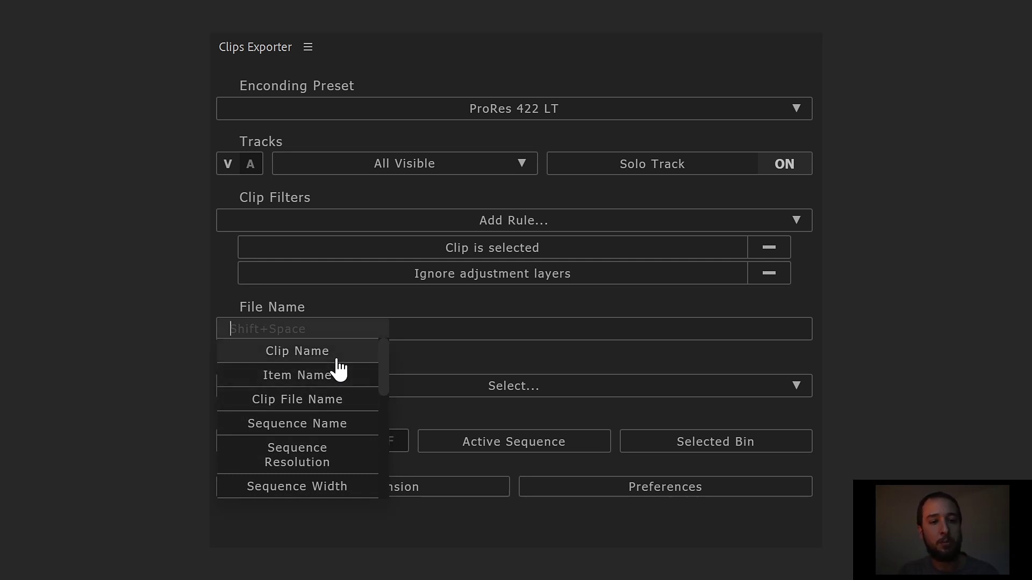
{"action": "left_click", "coordinate": [337, 359]}
{"action": "type", "text": "_"}
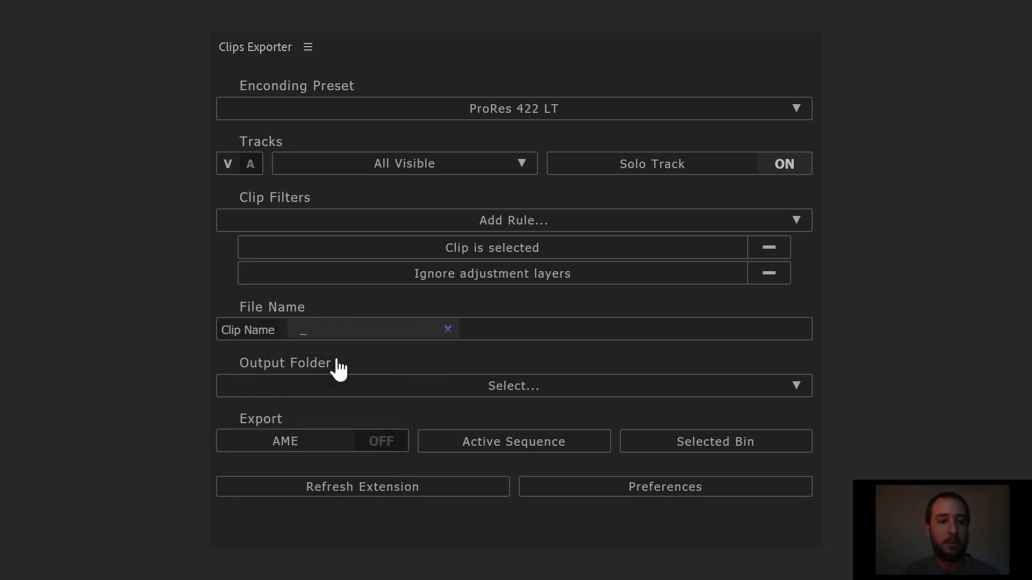
{"action": "key", "text": "Return"}
{"action": "key", "text": "shift+space"}
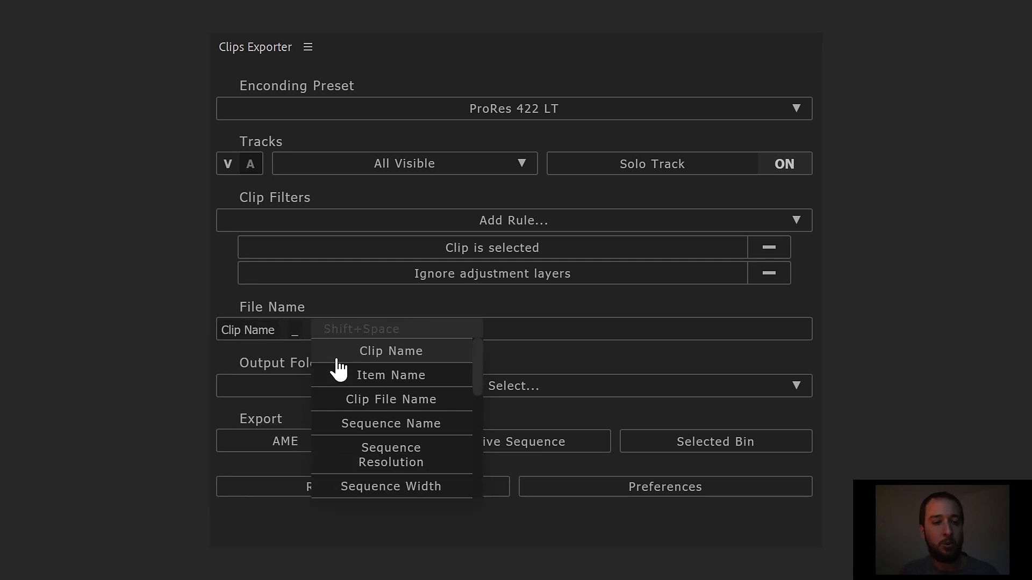
{"action": "key", "text": "Down"}
{"action": "key", "text": "Down"}
{"action": "key", "text": "Down"}
{"action": "key", "text": "Return"}
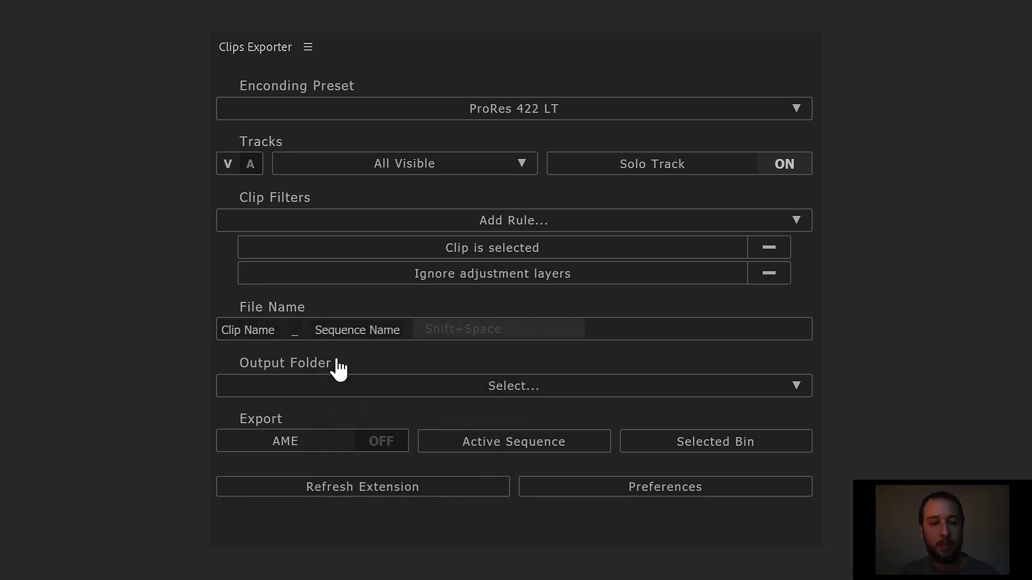
{"action": "type", "text": "_"}
{"action": "key", "text": "Return"}
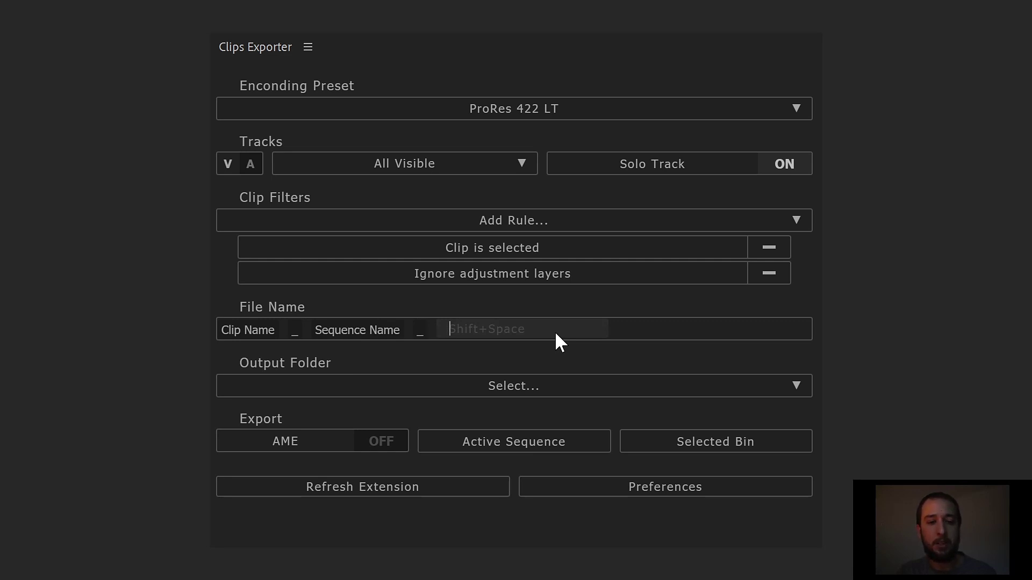
Step: Append the Full Date token to the end of the file name
{"action": "key", "text": "shift+space"}
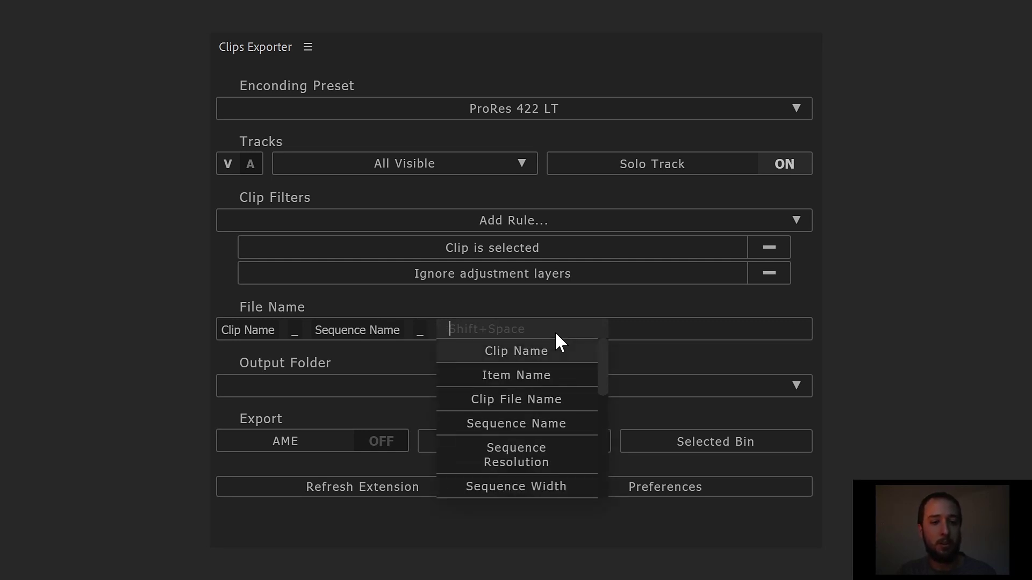
{"action": "key", "text": "Down"}
{"action": "key", "text": "Down"}
{"action": "key", "text": "Down"}
{"action": "key", "text": "Down"}
{"action": "key", "text": "Down"}
{"action": "key", "text": "Down"}
{"action": "key", "text": "Down"}
{"action": "key", "text": "Down"}
{"action": "key", "text": "Down"}
{"action": "key", "text": "Down"}
{"action": "key", "text": "Down"}
{"action": "key", "text": "Down"}
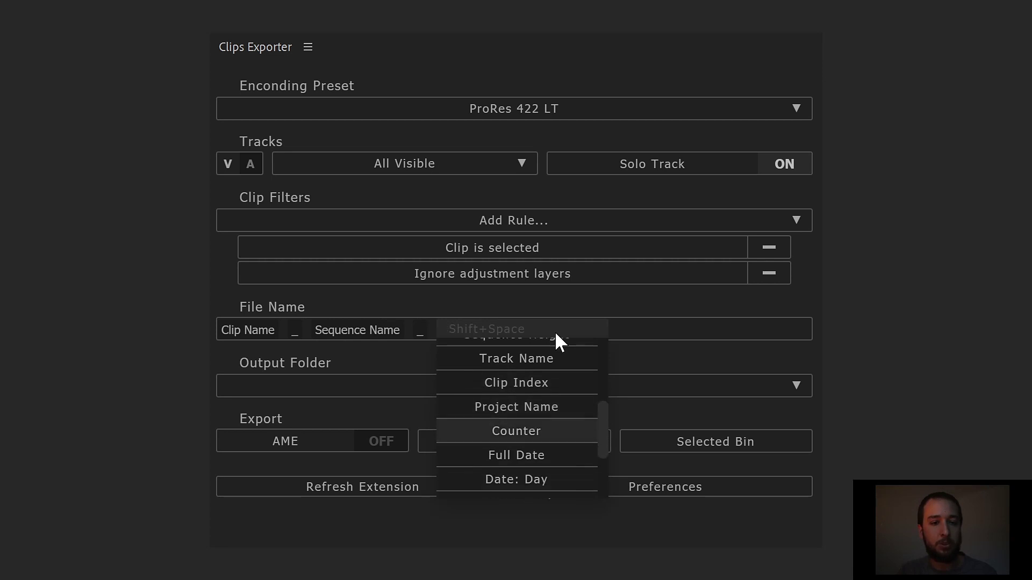
{"action": "key", "text": "Up"}
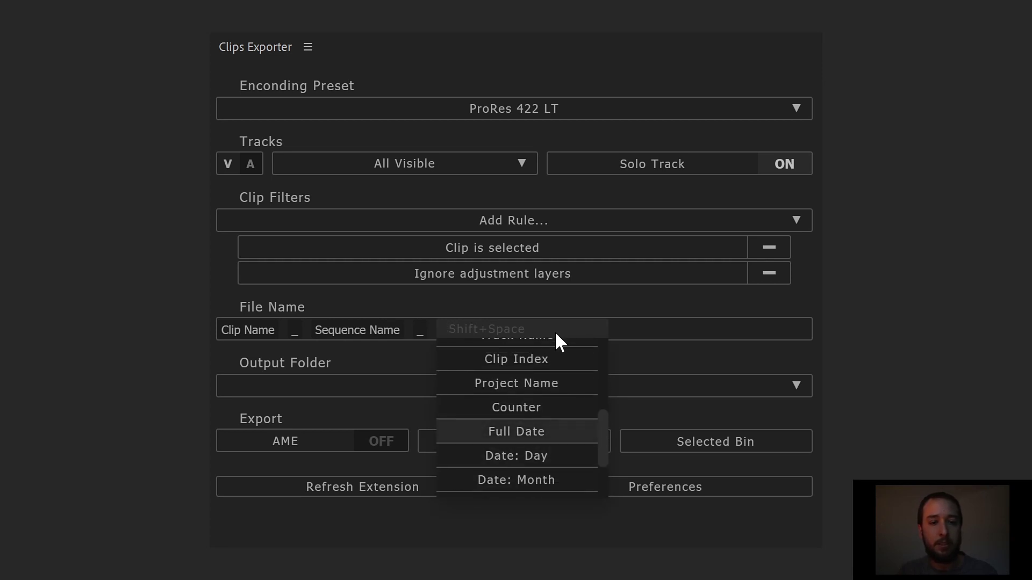
{"action": "key", "text": "Return"}
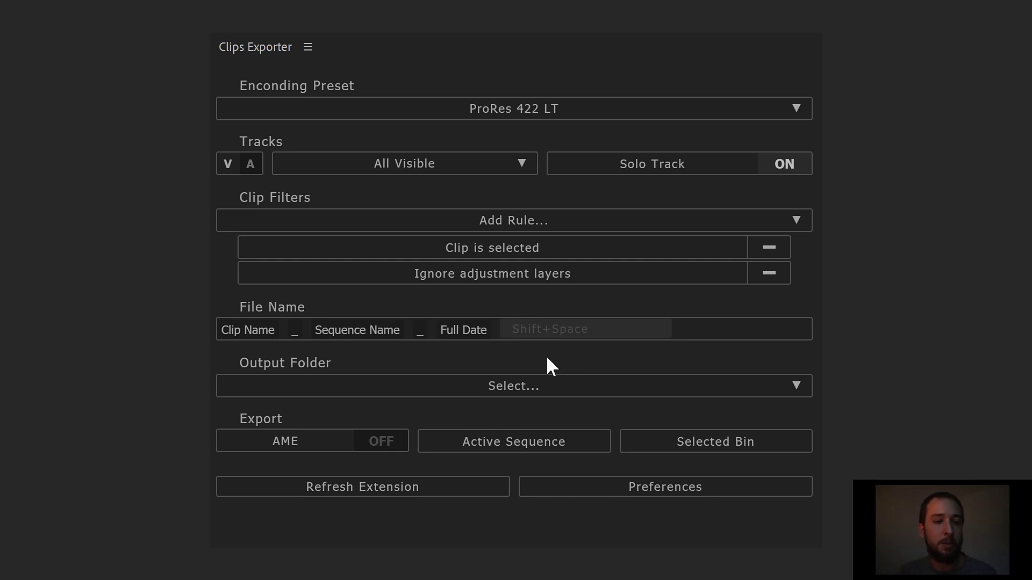
Step: Choose Project Folder as the Clips Exporter output folder
{"action": "left_click", "coordinate": [461, 385]}
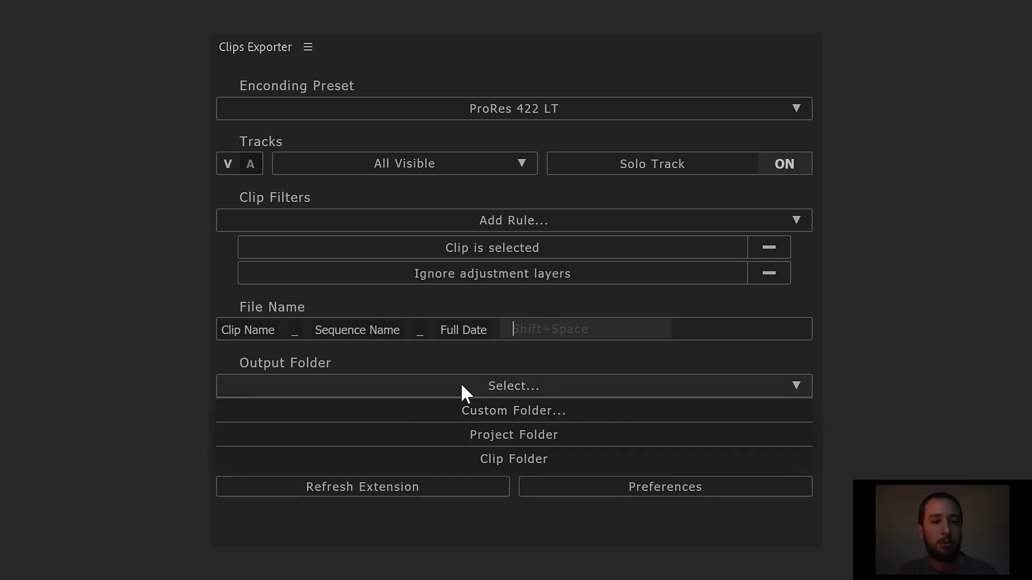
{"action": "left_click", "coordinate": [393, 442]}
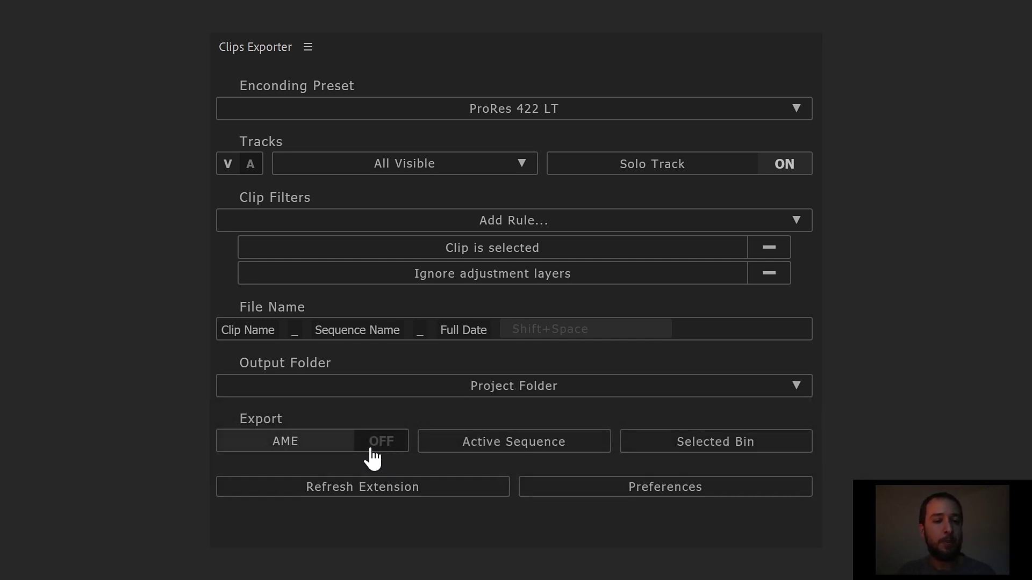
{"action": "left_click", "coordinate": [256, 451]}
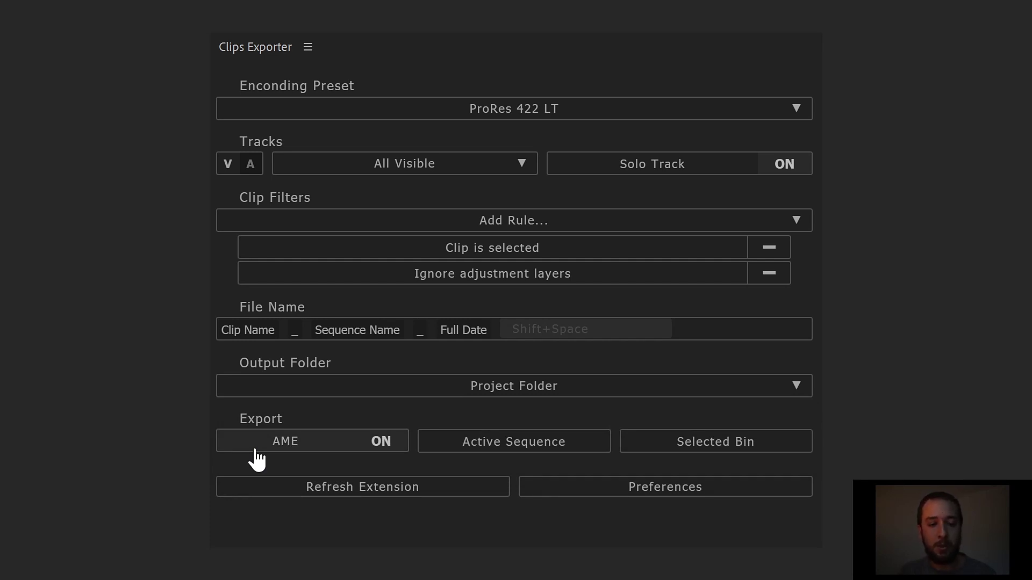
{"action": "left_click", "coordinate": [256, 450]}
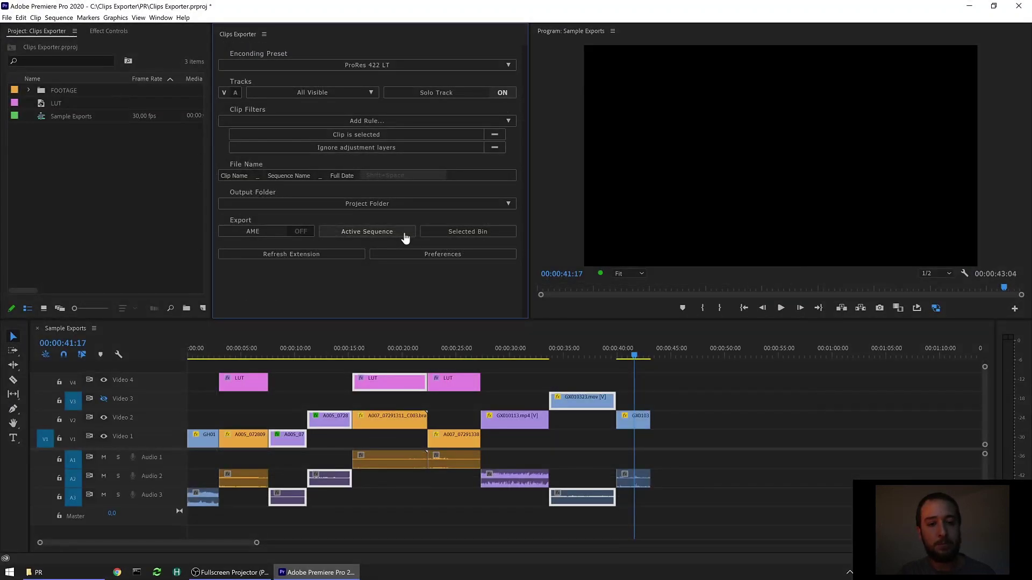
Step: Export the selected Sample Exports clips using the Active Sequence button
{"action": "left_click", "coordinate": [589, 446]}
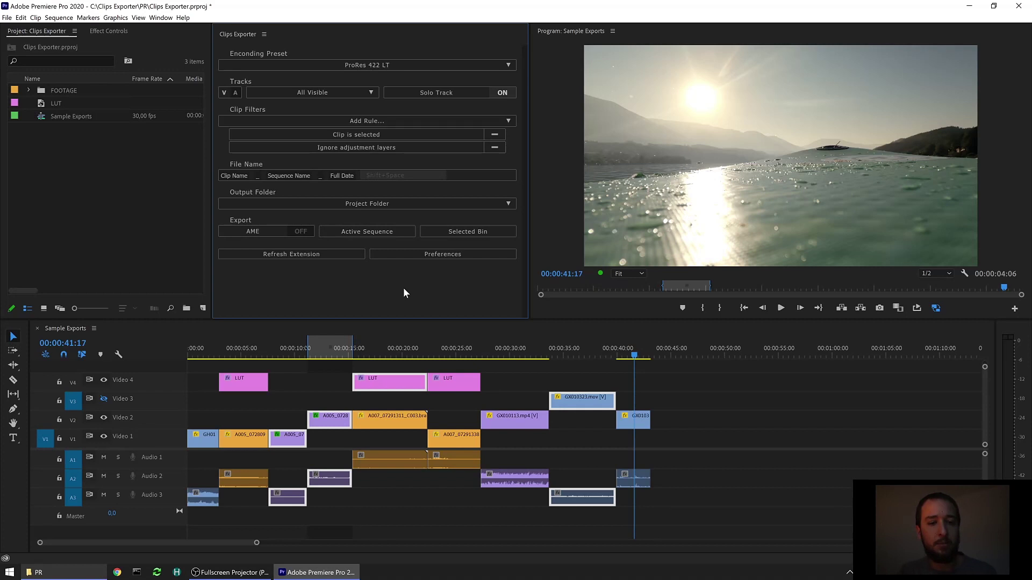
Step: In File Explorer's PR folder, select the first exported .mov clip to check it
{"action": "left_click", "coordinate": [81, 573]}
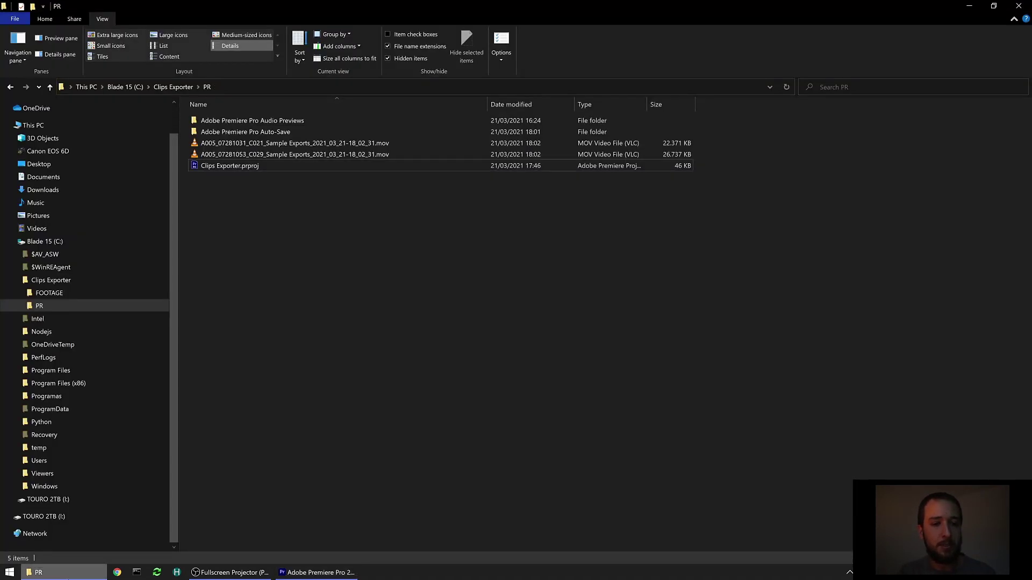
{"action": "left_click", "coordinate": [320, 145]}
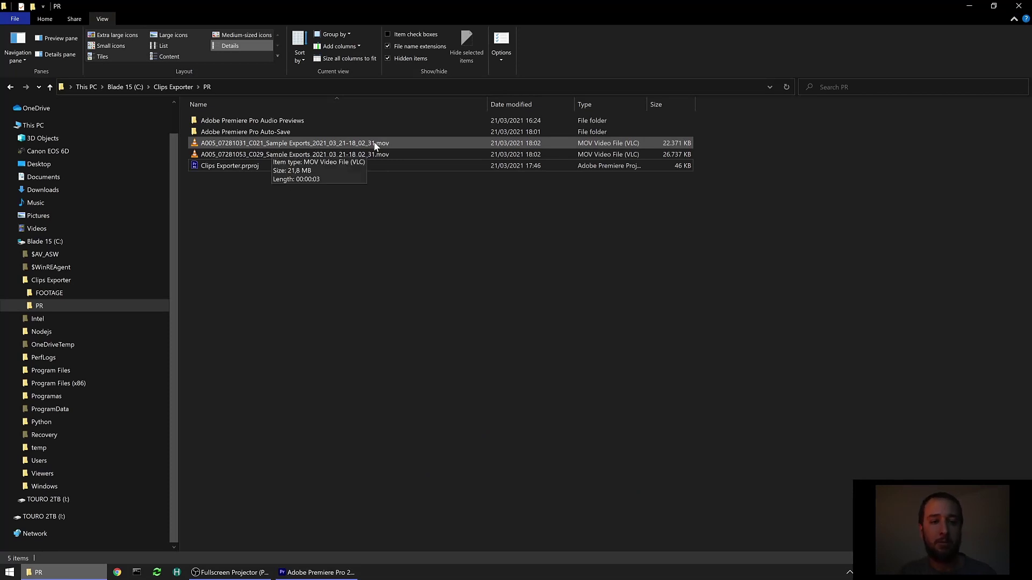
{"action": "left_click", "coordinate": [317, 572]}
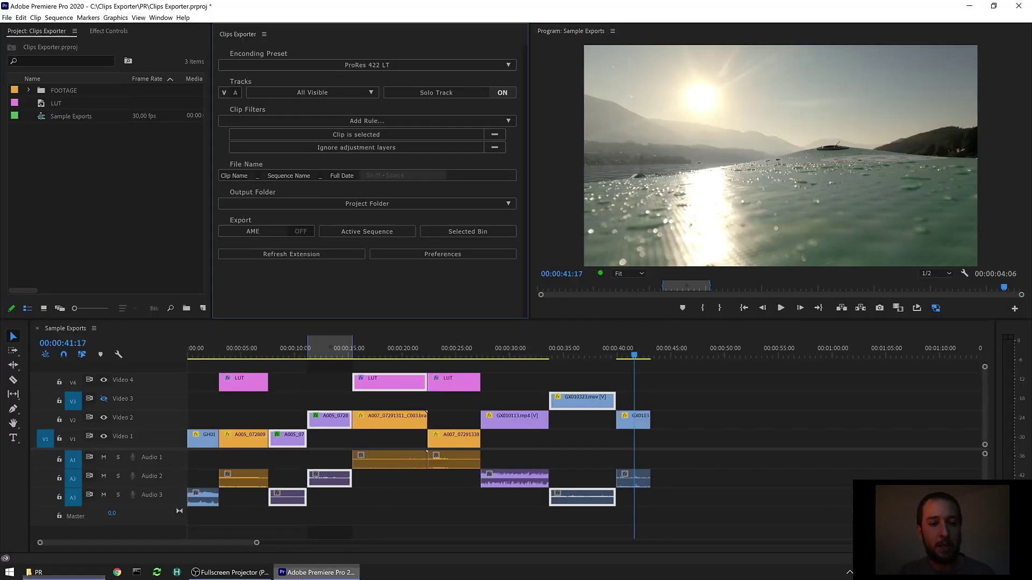